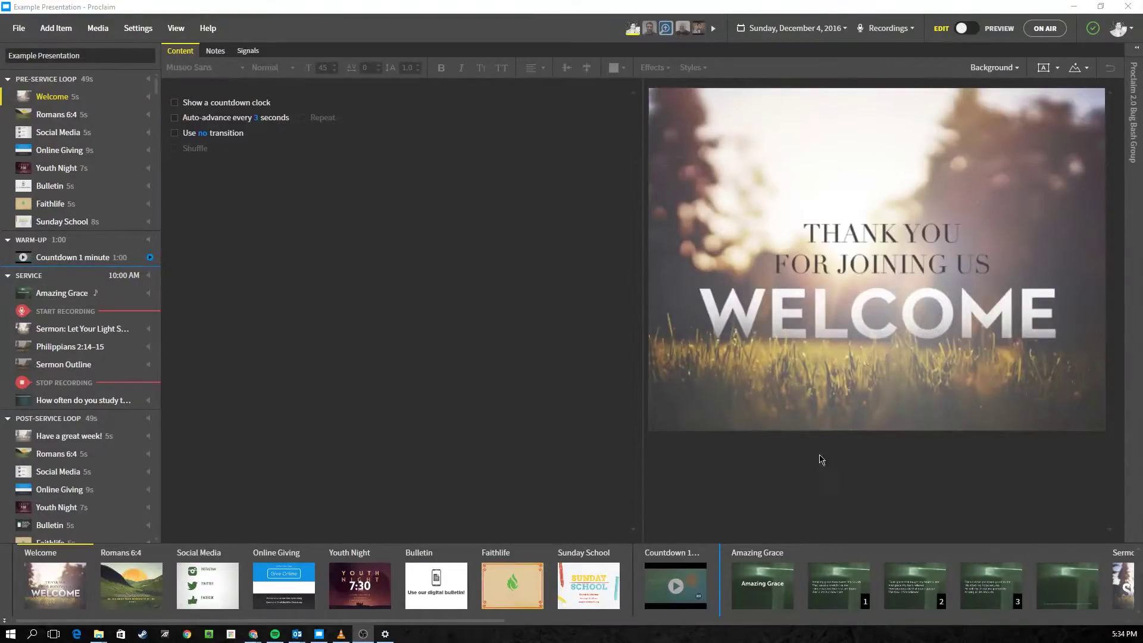
# - Find Windows display settings and keep the two monitors as extended displays
pyautogui.click(6, 635)
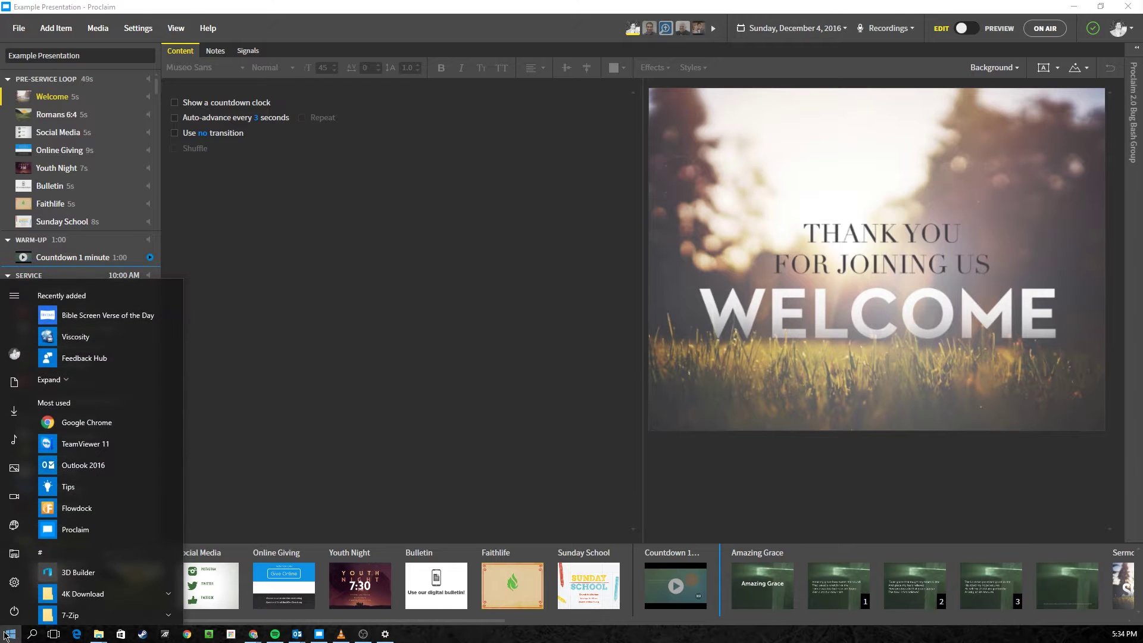
pyautogui.write('display set')
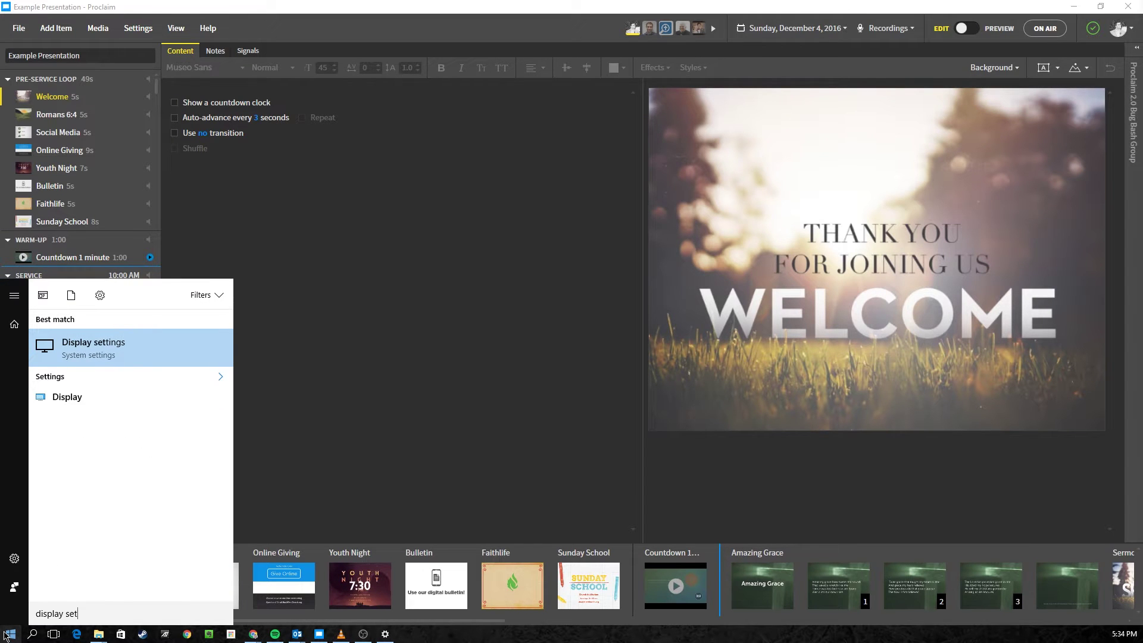
pyautogui.press('Return')
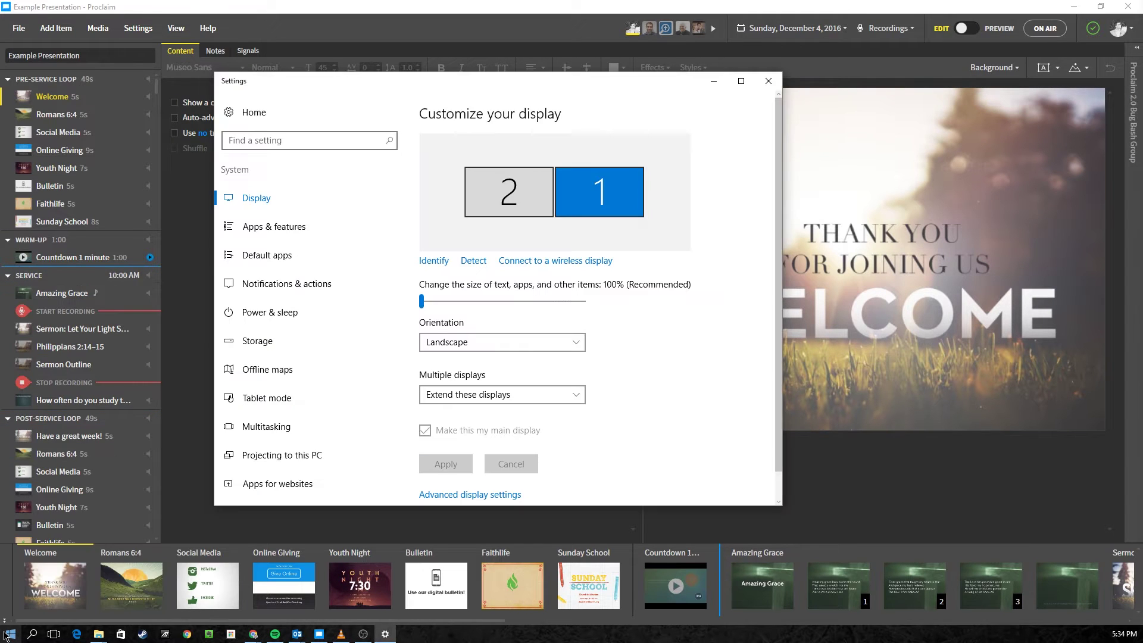
pyautogui.click(476, 395)
pyautogui.click(476, 395)
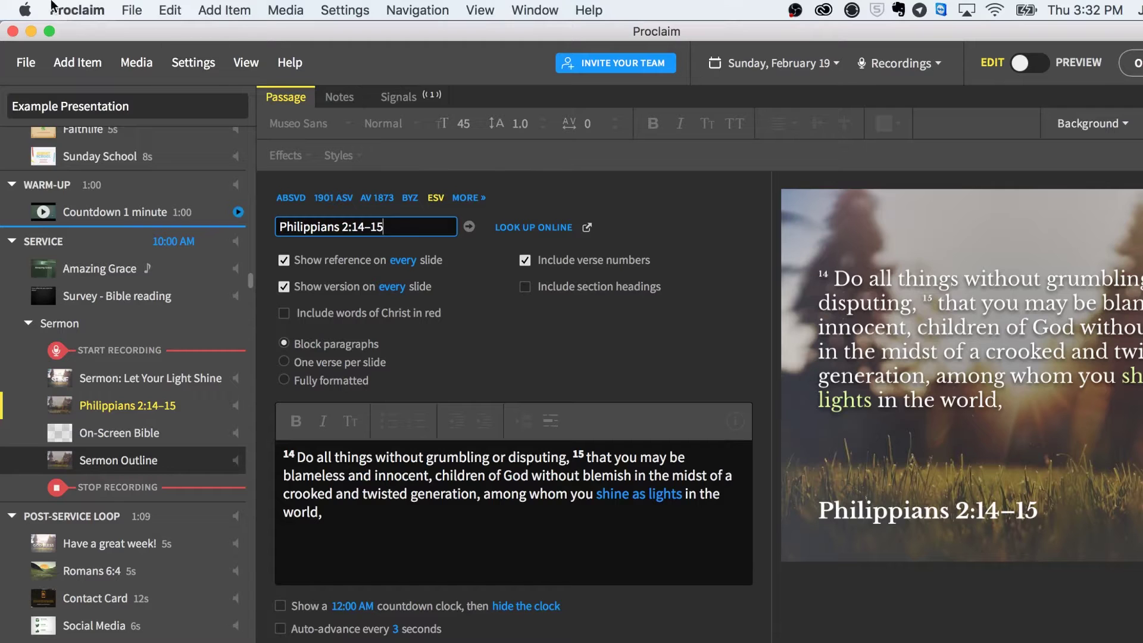
# - Go to macOS System Preferences > Displays and view the Arrangement tab
pyautogui.click(25, 10)
pyautogui.click(66, 62)
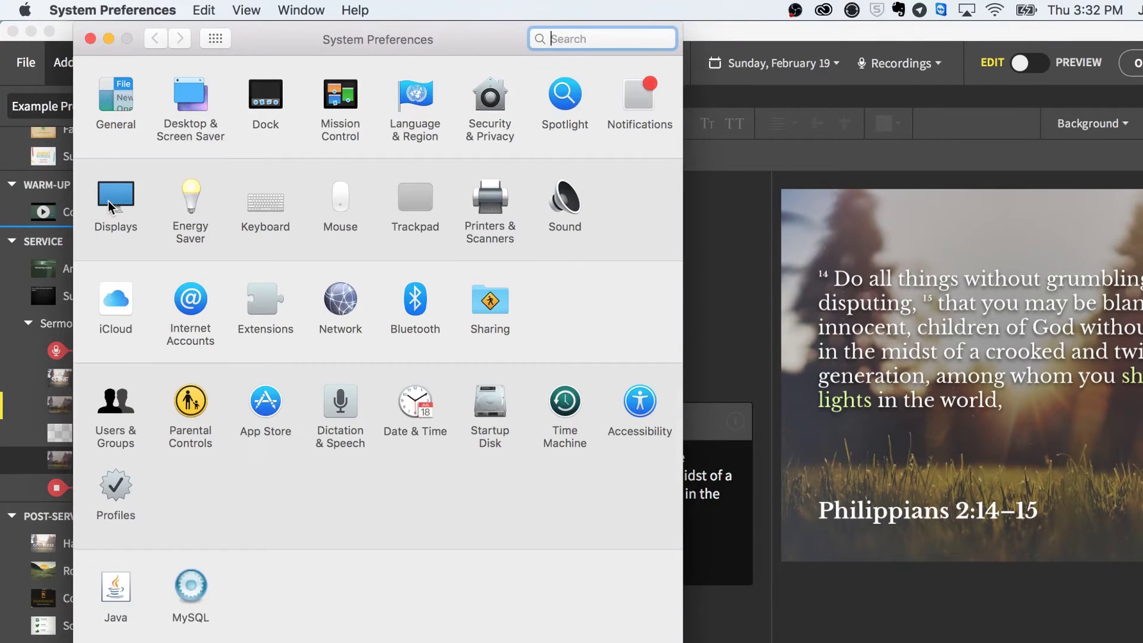
pyautogui.click(109, 206)
pyautogui.click(393, 85)
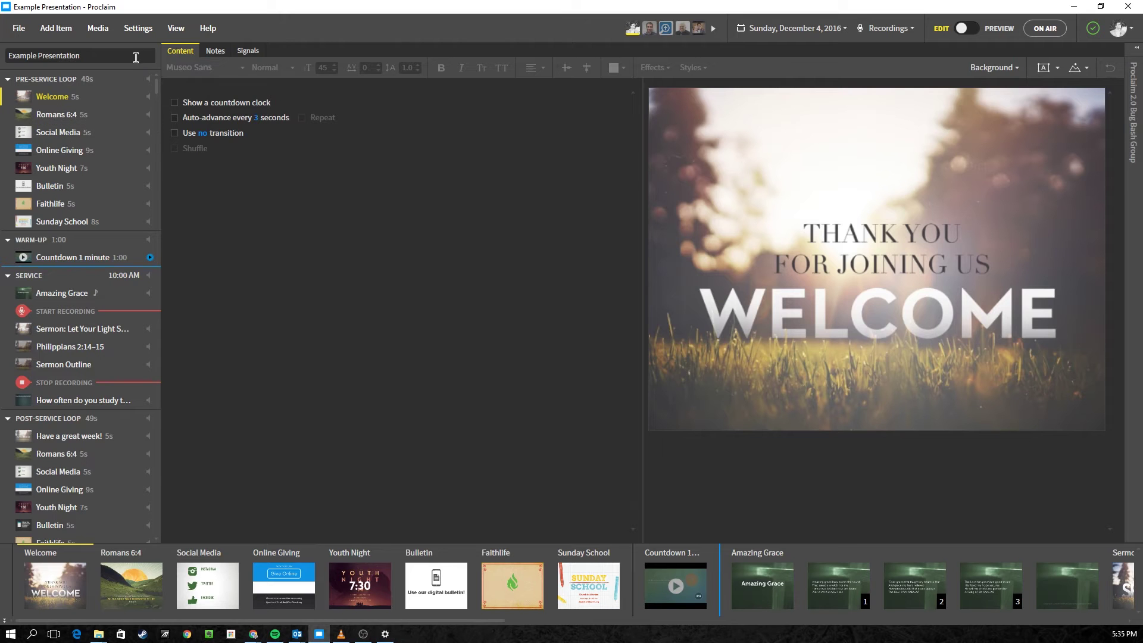
# - Open Proclaim's Display settings, identify monitor 1, and review the monitor output choices
pyautogui.click(136, 31)
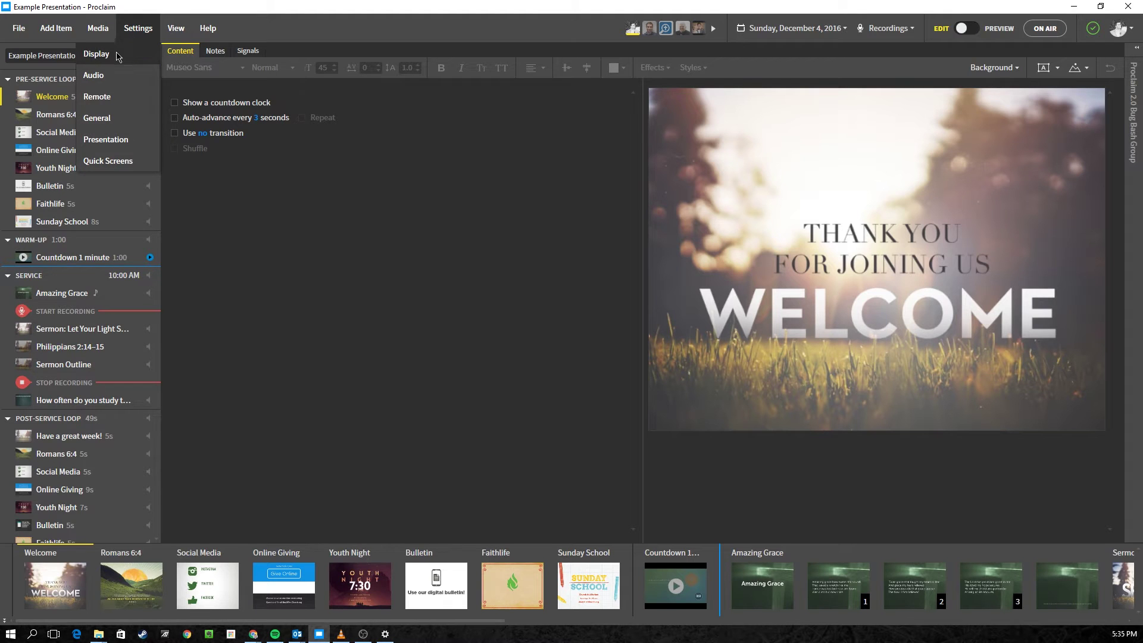
pyautogui.click(118, 56)
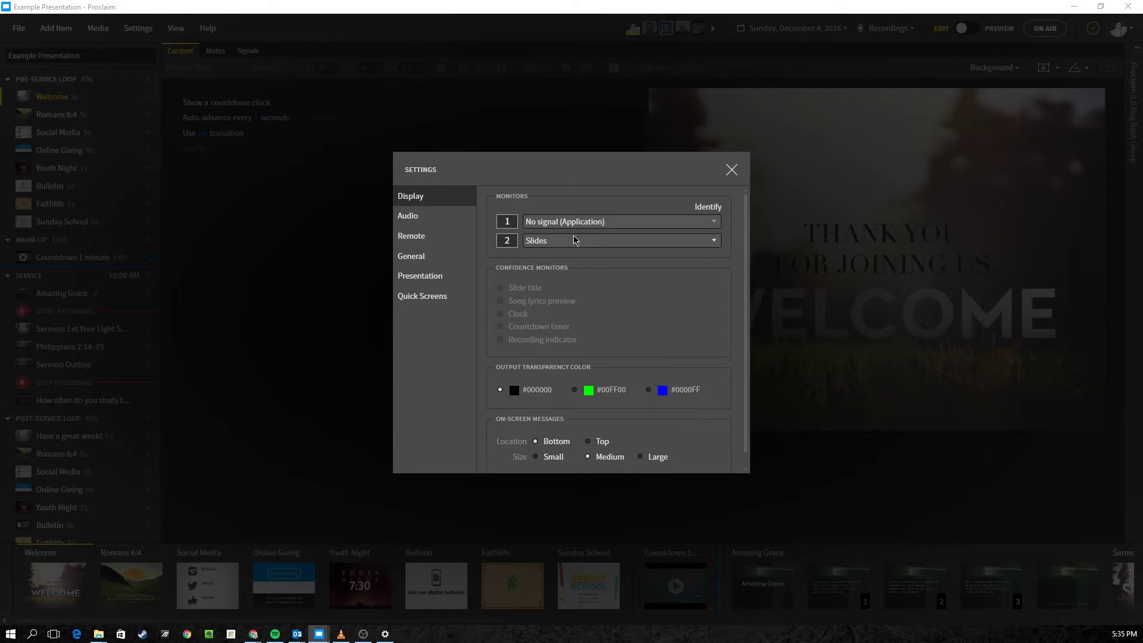
pyautogui.click(709, 207)
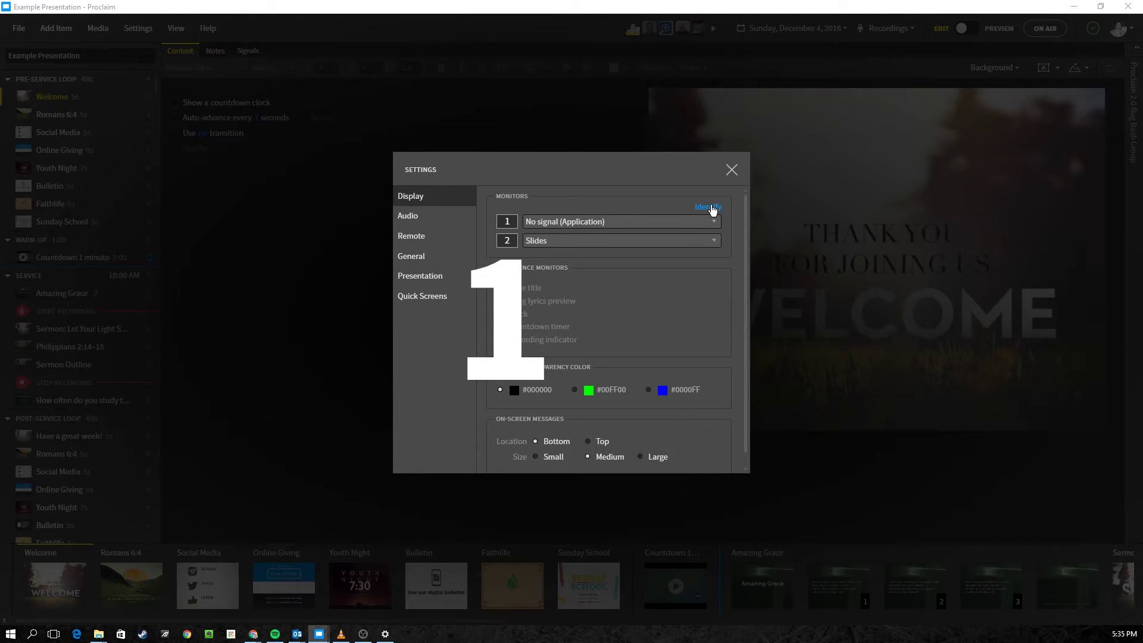
pyautogui.click(675, 223)
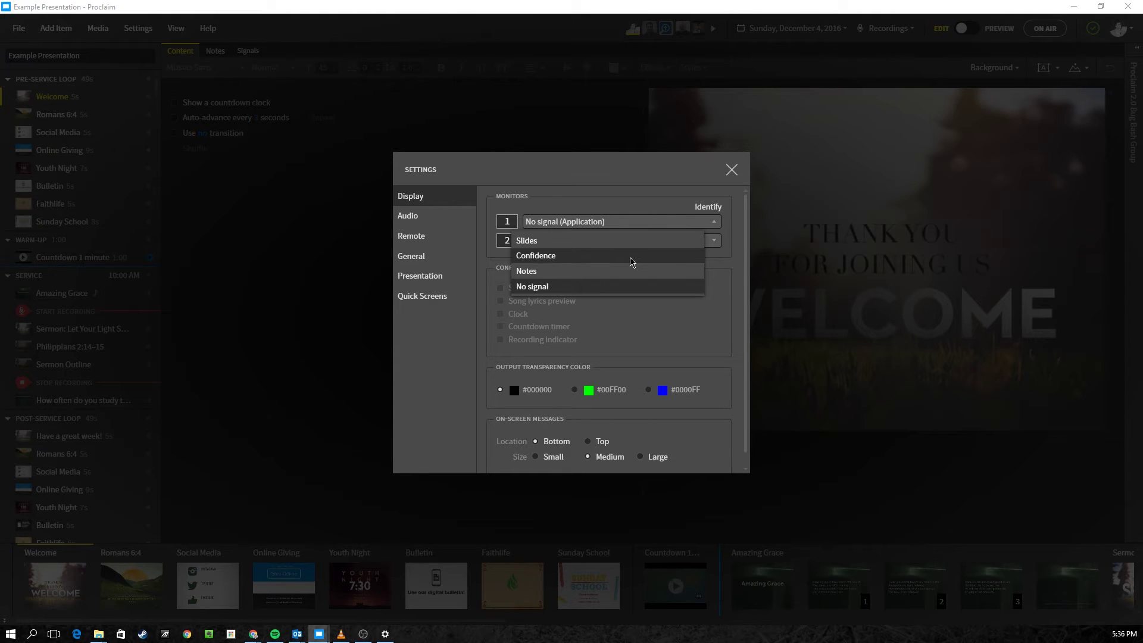
# - Set monitor 2's output to Confidence
pyautogui.click(628, 235)
pyautogui.click(624, 243)
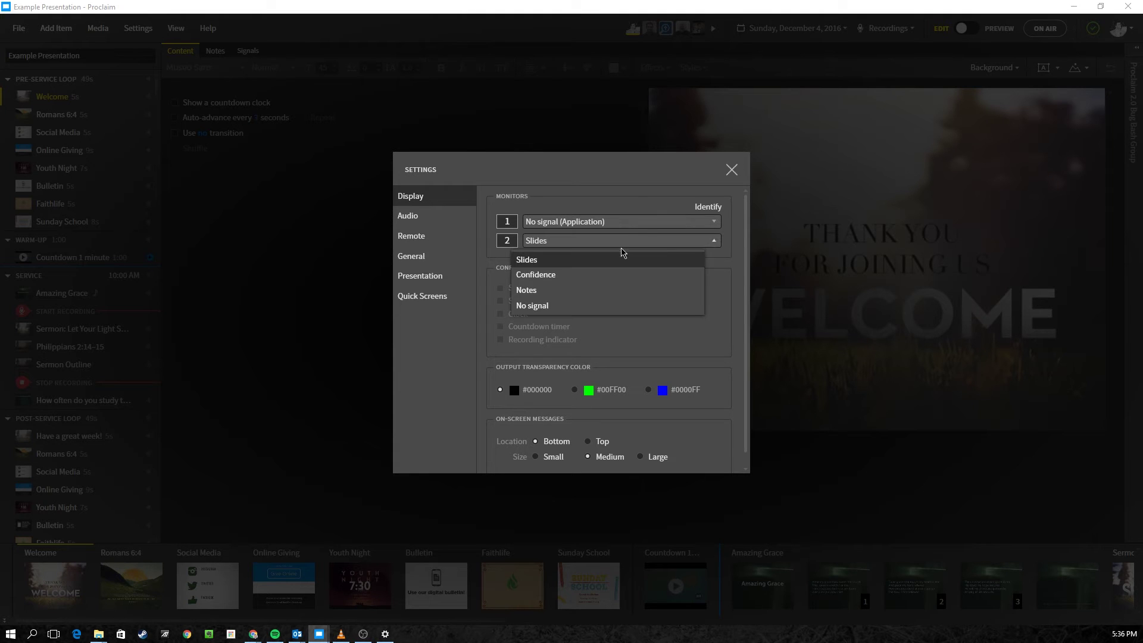
pyautogui.click(619, 275)
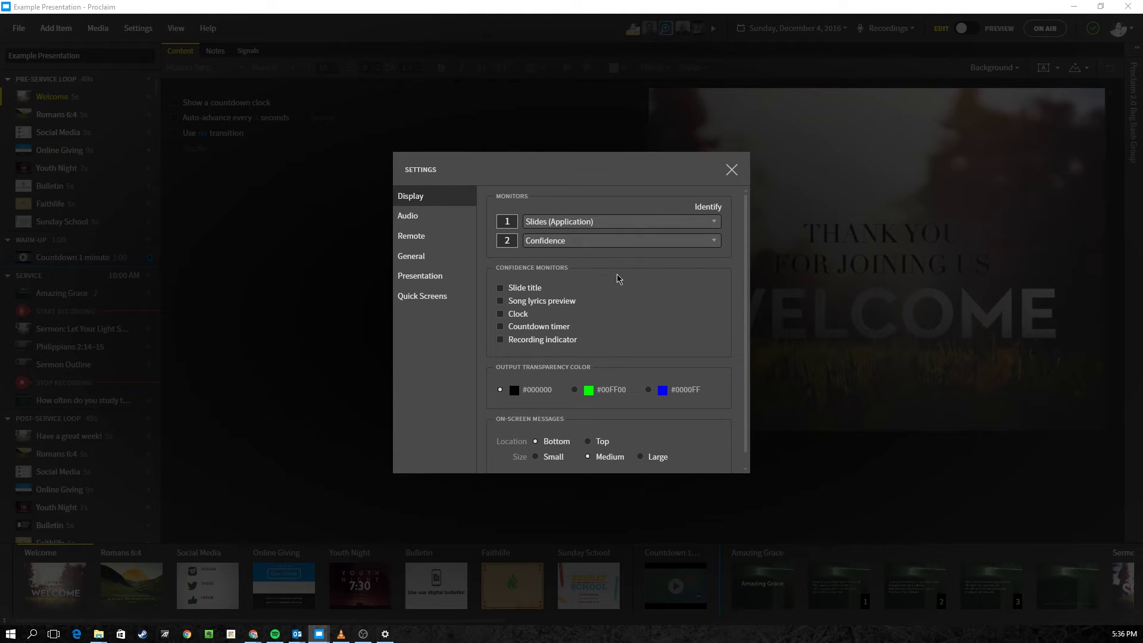
# - Enable slide title, lyrics preview, clock, countdown timer and recording indicator on the confidence monitor
pyautogui.click(500, 288)
pyautogui.click(501, 301)
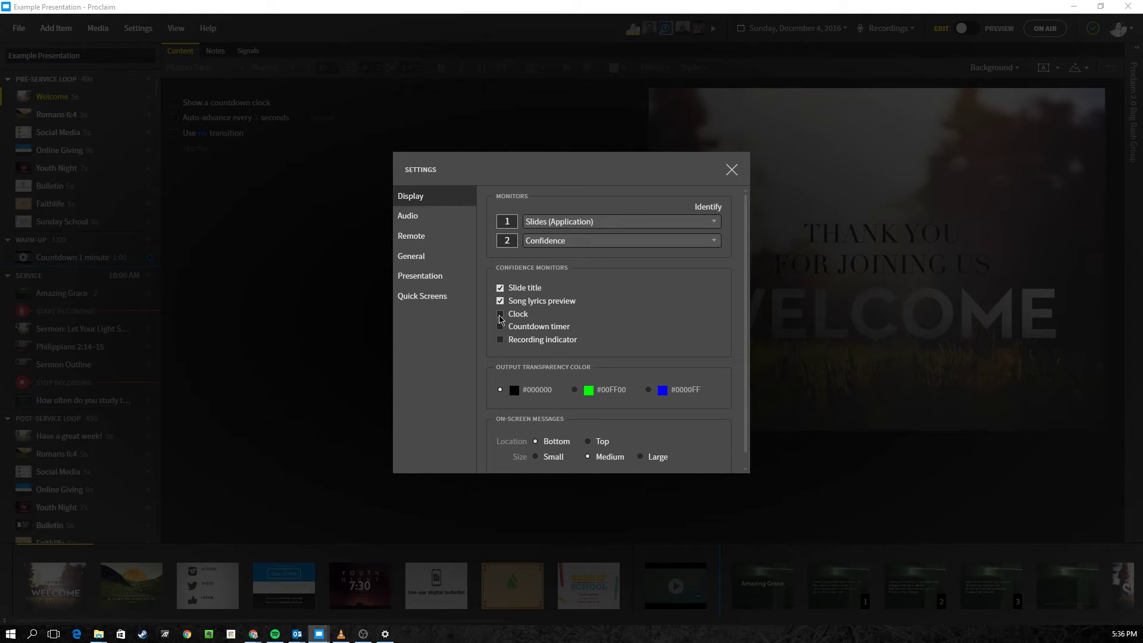
pyautogui.click(500, 314)
pyautogui.click(501, 326)
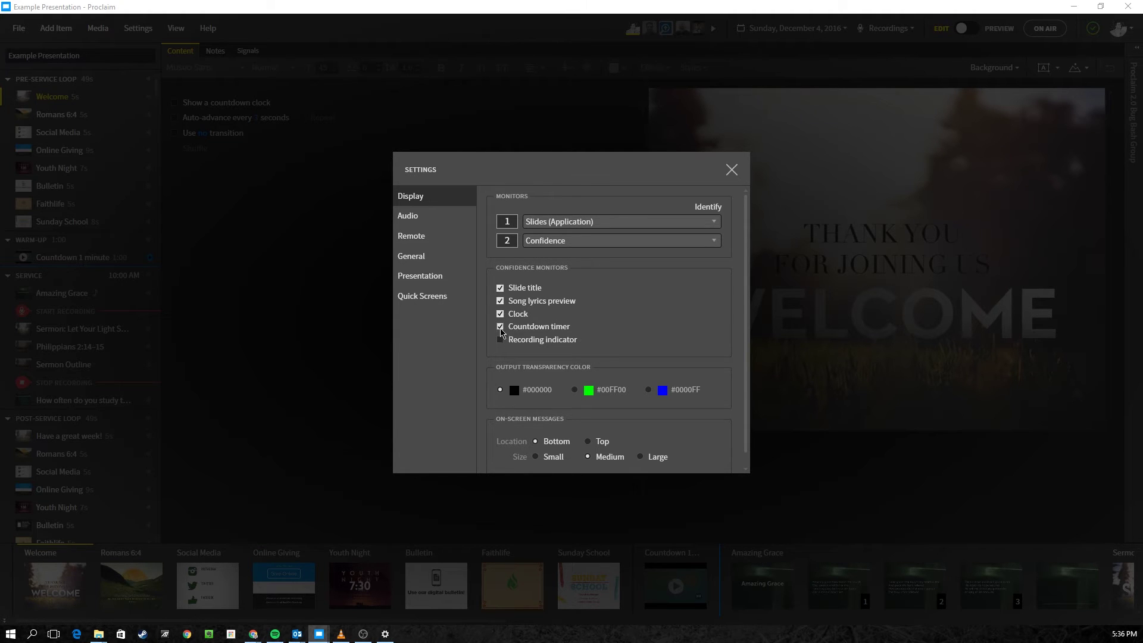
pyautogui.click(500, 341)
pyautogui.click(500, 339)
pyautogui.click(499, 340)
pyautogui.click(731, 170)
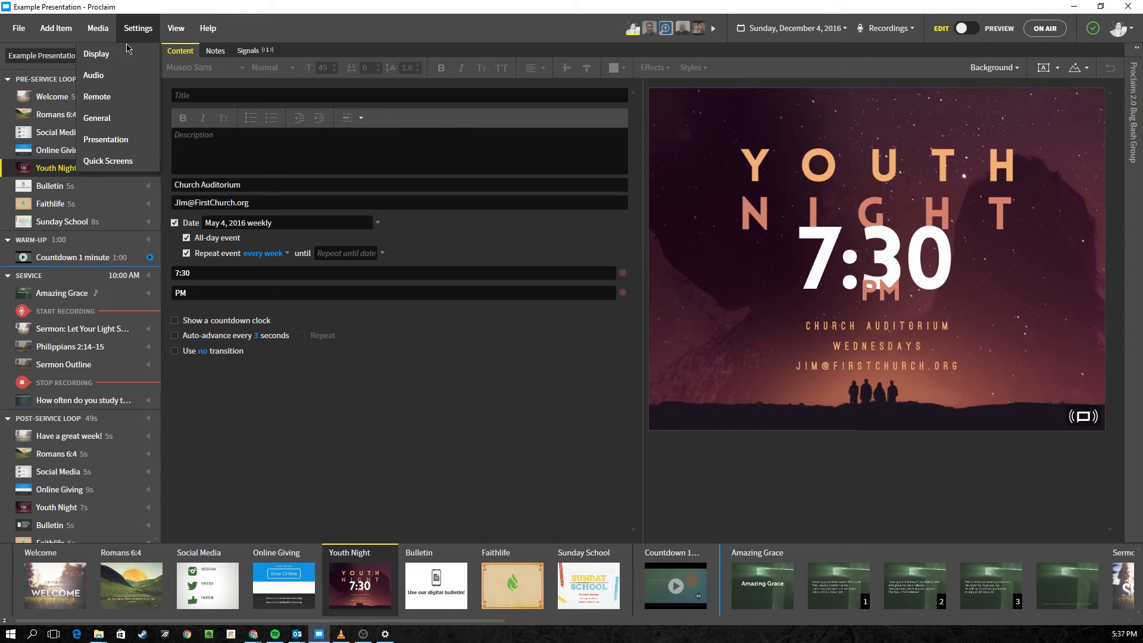
# - Set monitor 1's output to Notes in Display settings, keeping monitor 2 on Slides
pyautogui.click(126, 53)
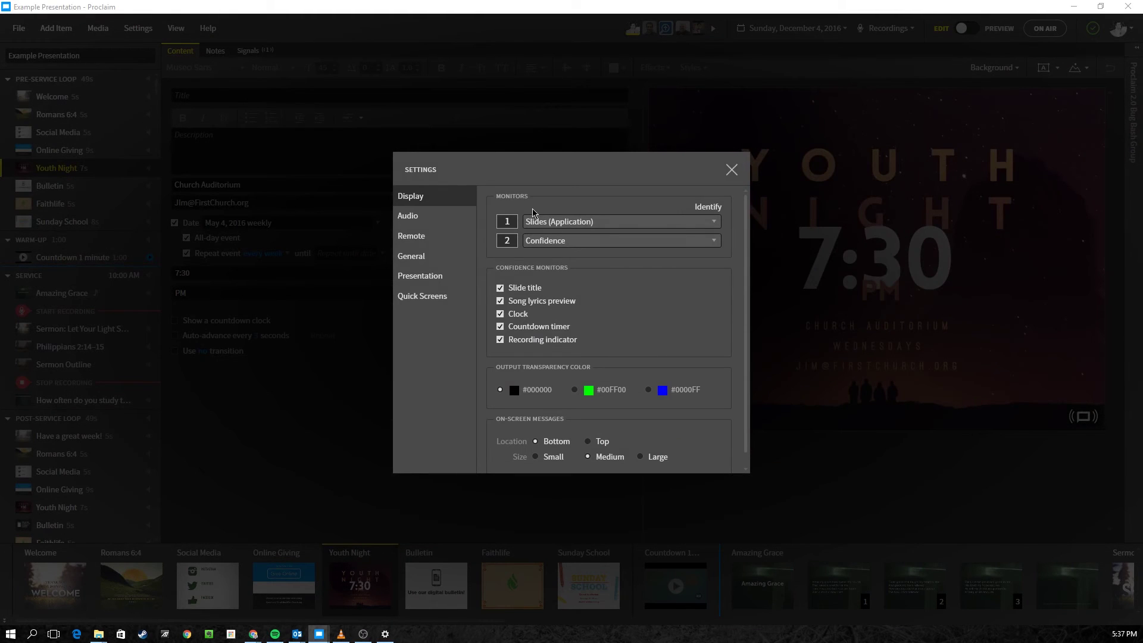
pyautogui.click(547, 226)
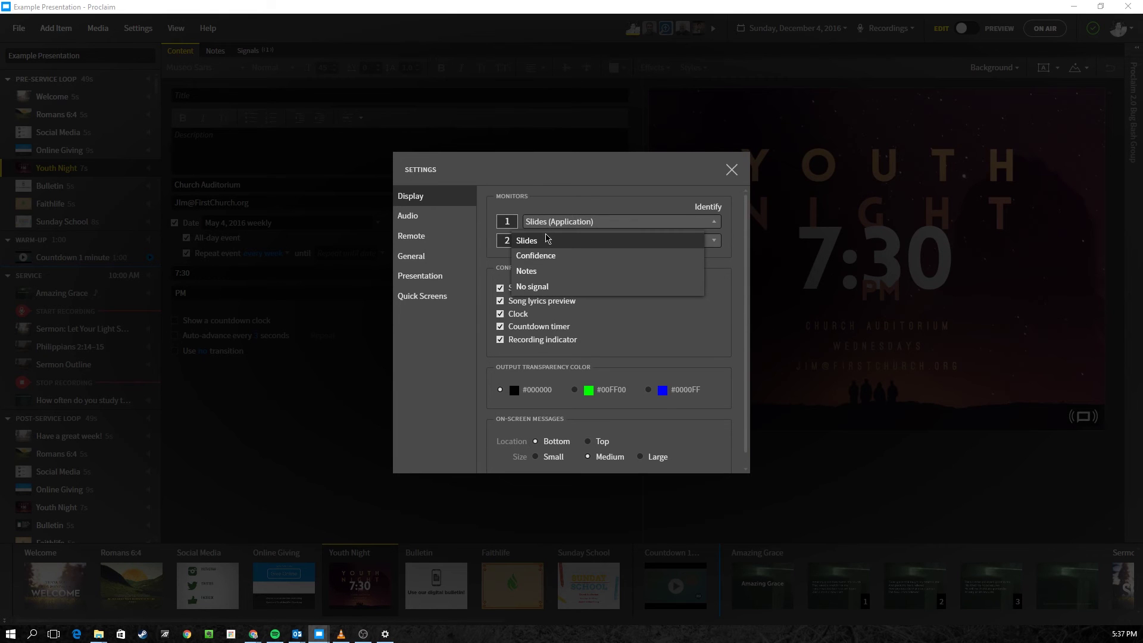
pyautogui.click(539, 272)
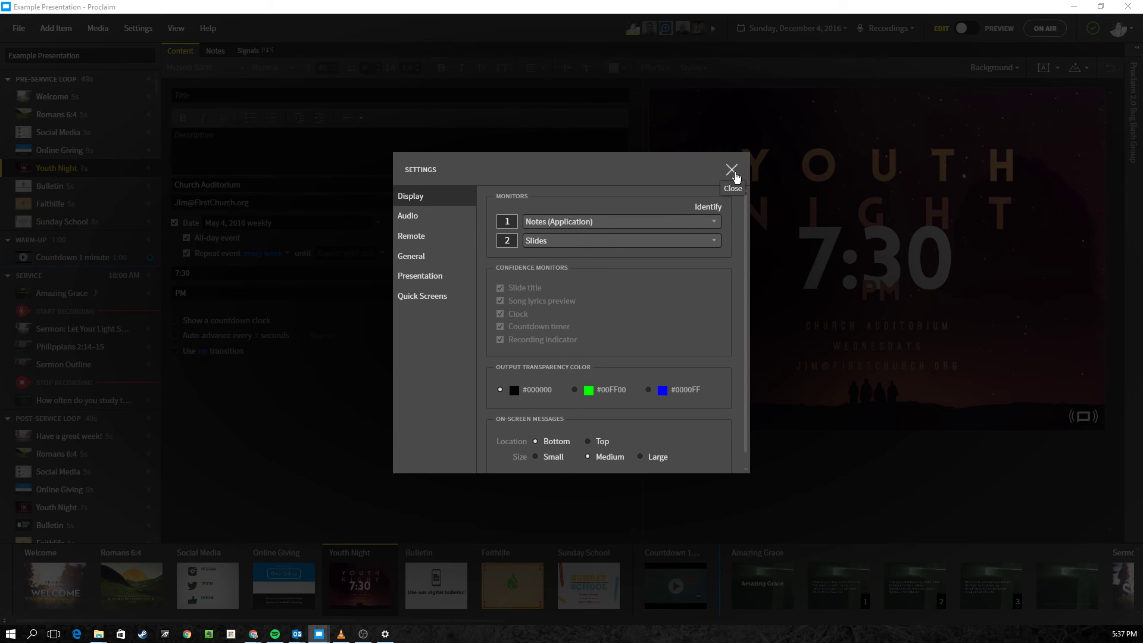
pyautogui.click(735, 176)
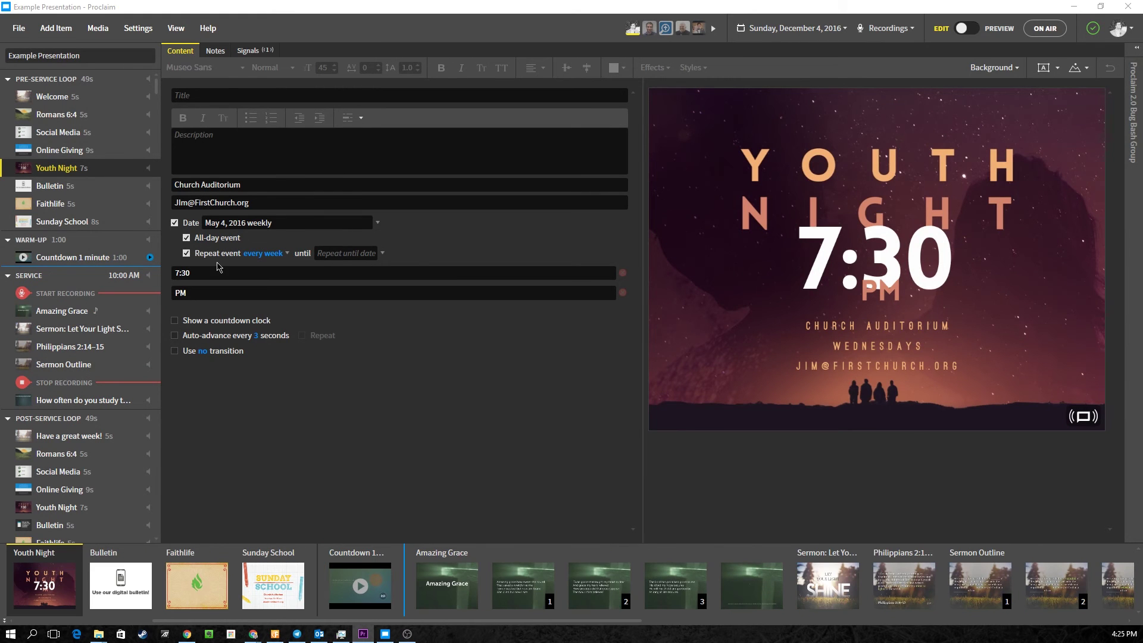
# - Move START RECORDING above Amazing Grace and add a Start Confidence Timer cue before the sermon
pyautogui.moveTo(116, 294); pyautogui.dragTo(117, 318)
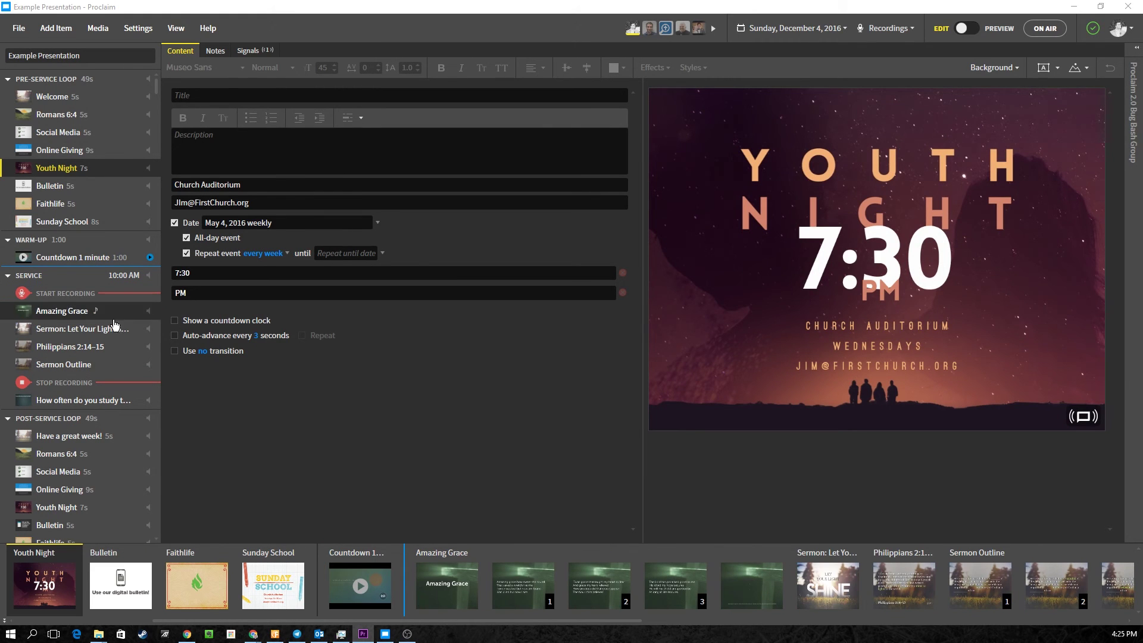
pyautogui.click(109, 334)
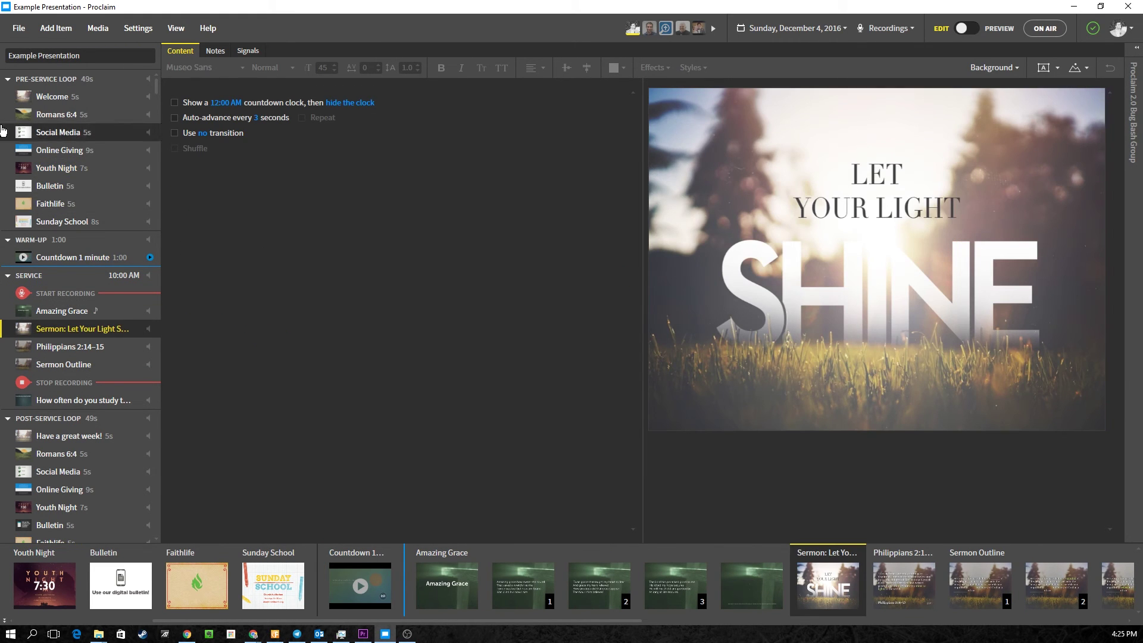
pyautogui.click(54, 32)
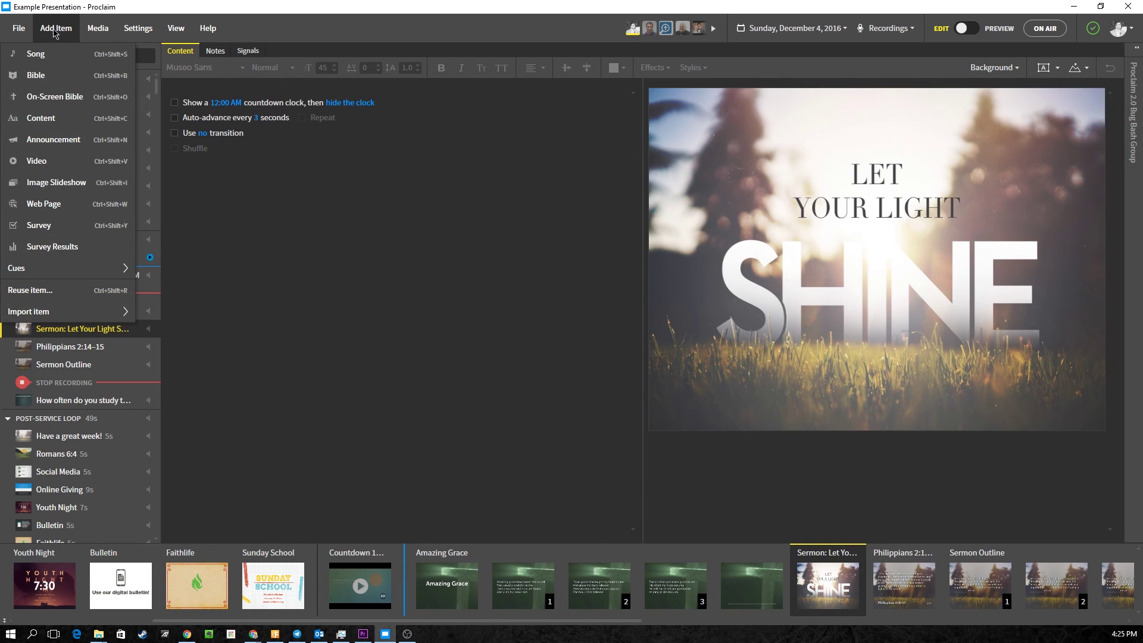
pyautogui.moveTo(87, 272)
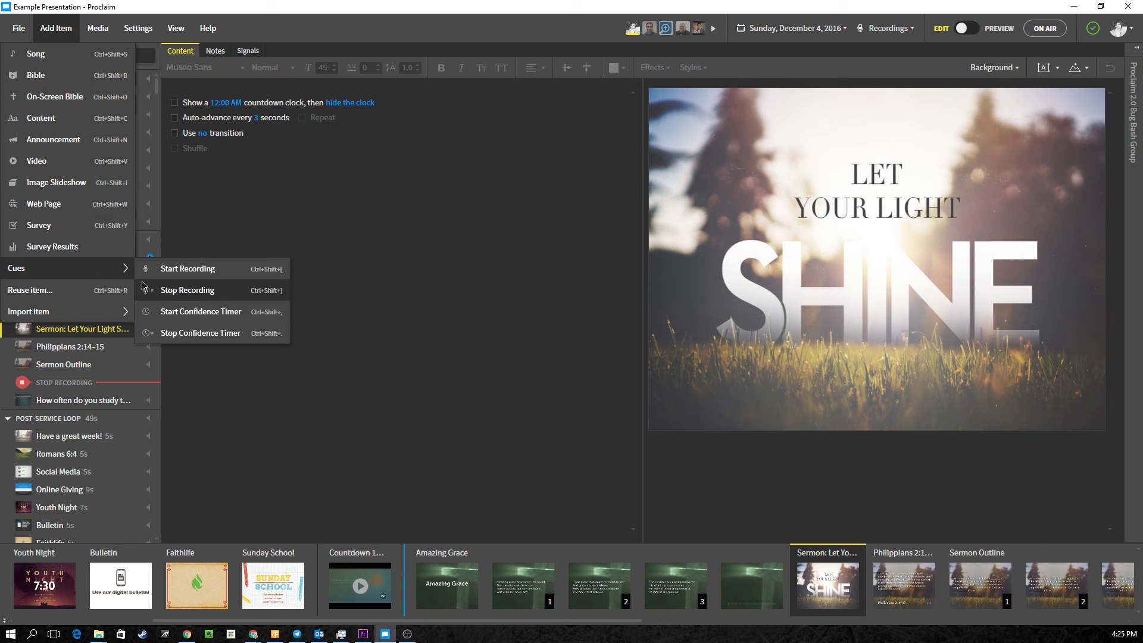
pyautogui.click(176, 313)
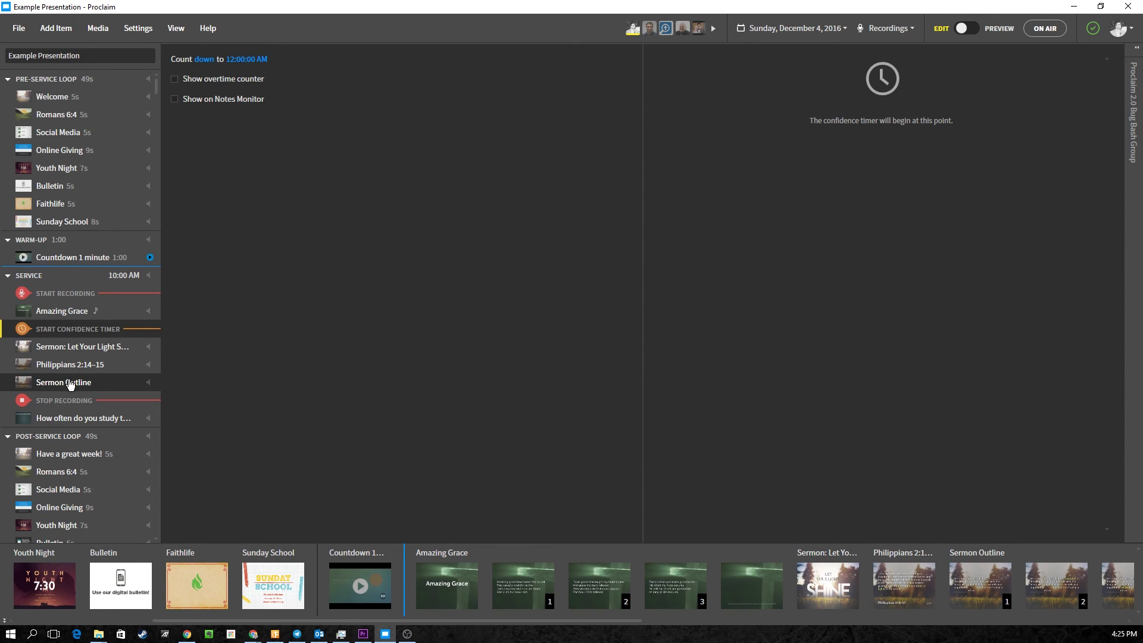
# - Add a Stop Confidence Timer cue after Sermon Outline
pyautogui.click(70, 388)
pyautogui.click(56, 28)
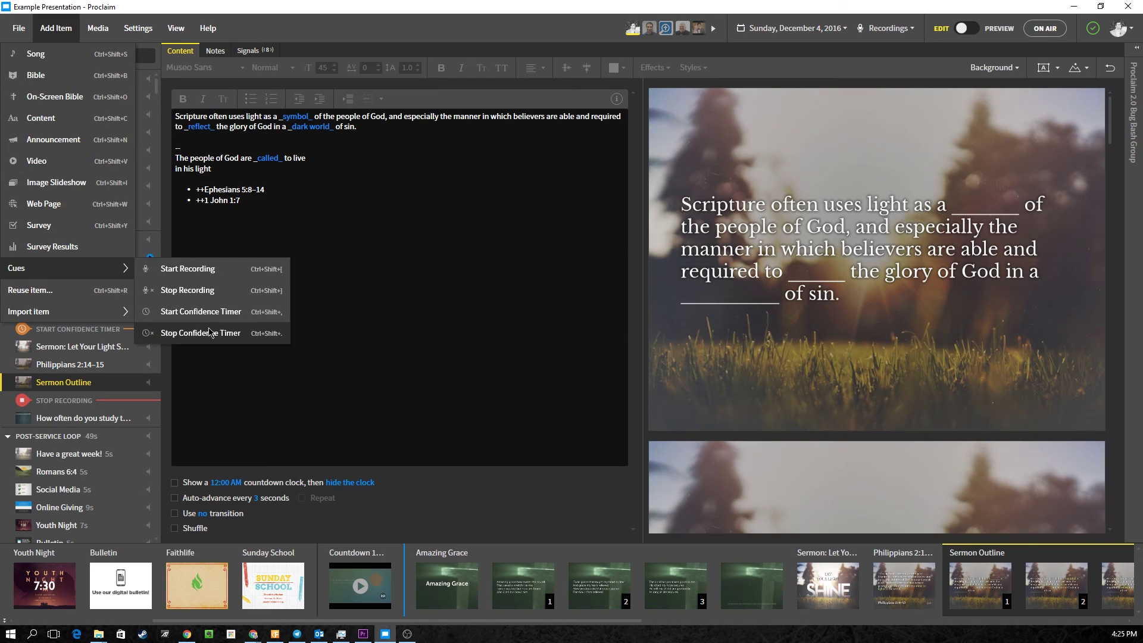
pyautogui.click(208, 327)
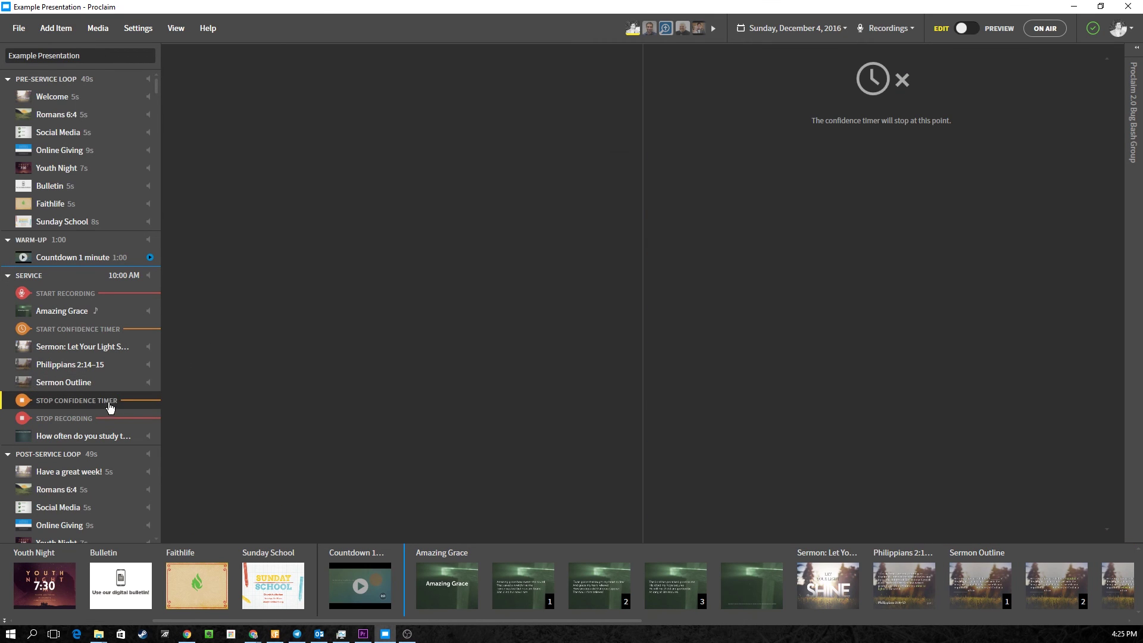
pyautogui.click(101, 335)
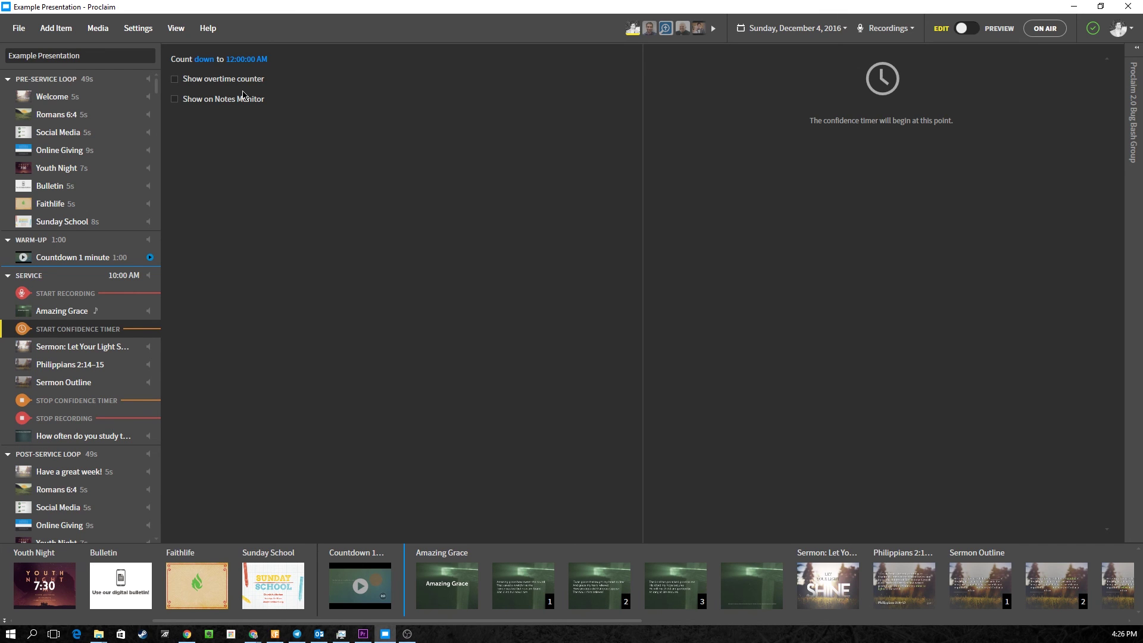
# - Keep the Start Confidence Timer counting down and set its target time to 10:30 AM
pyautogui.click(206, 60)
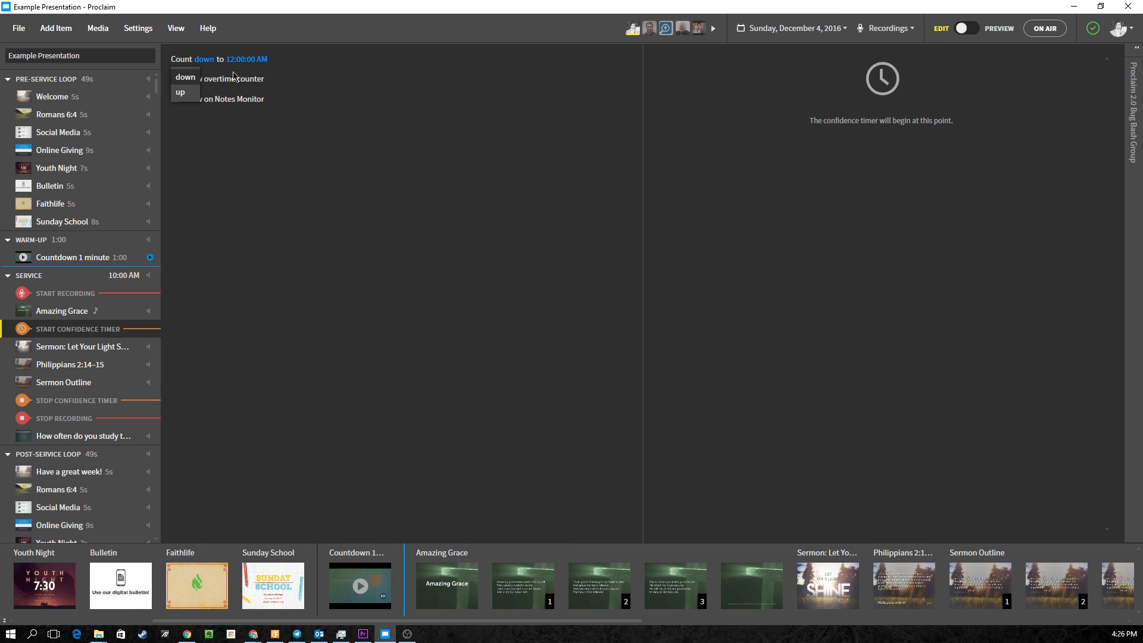
pyautogui.click(266, 81)
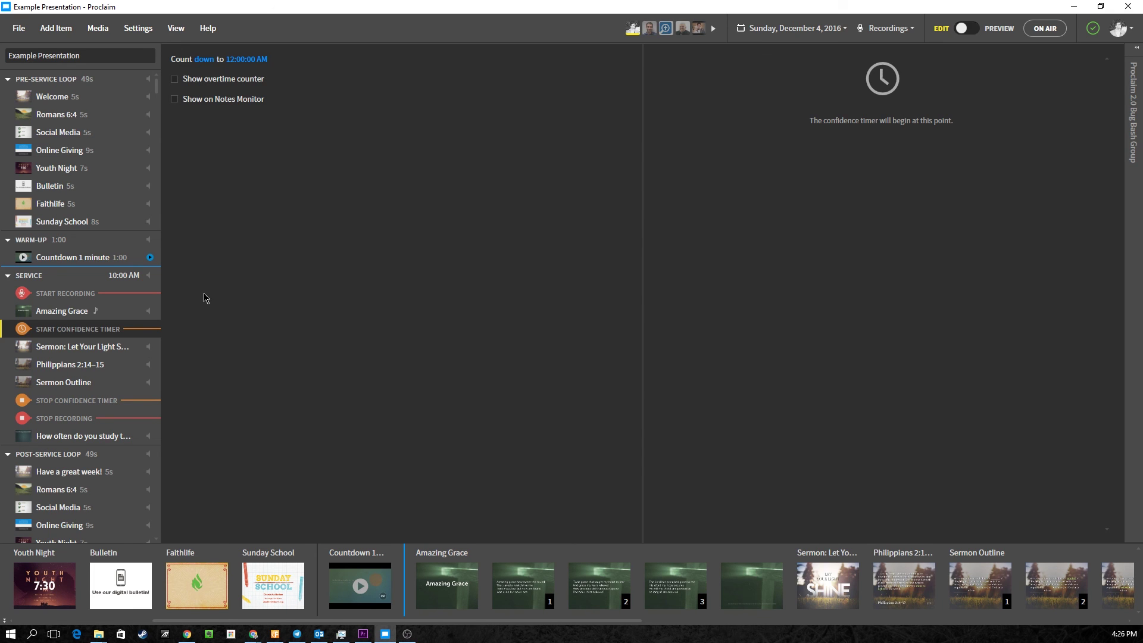
pyautogui.click(245, 61)
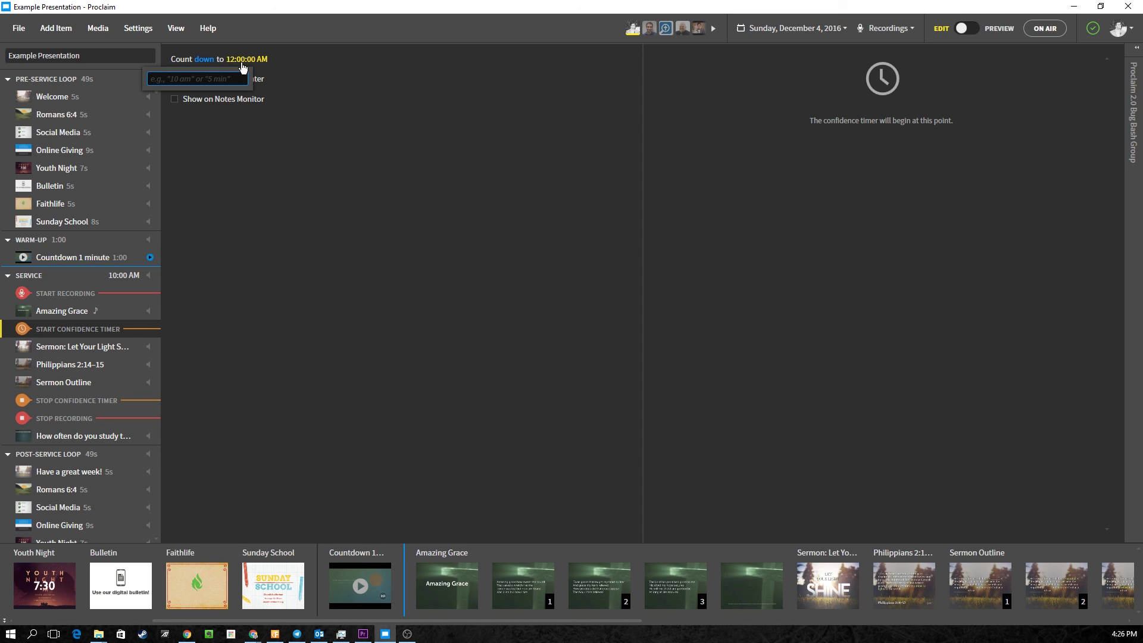
pyautogui.write('10:30')
pyautogui.press('Return')
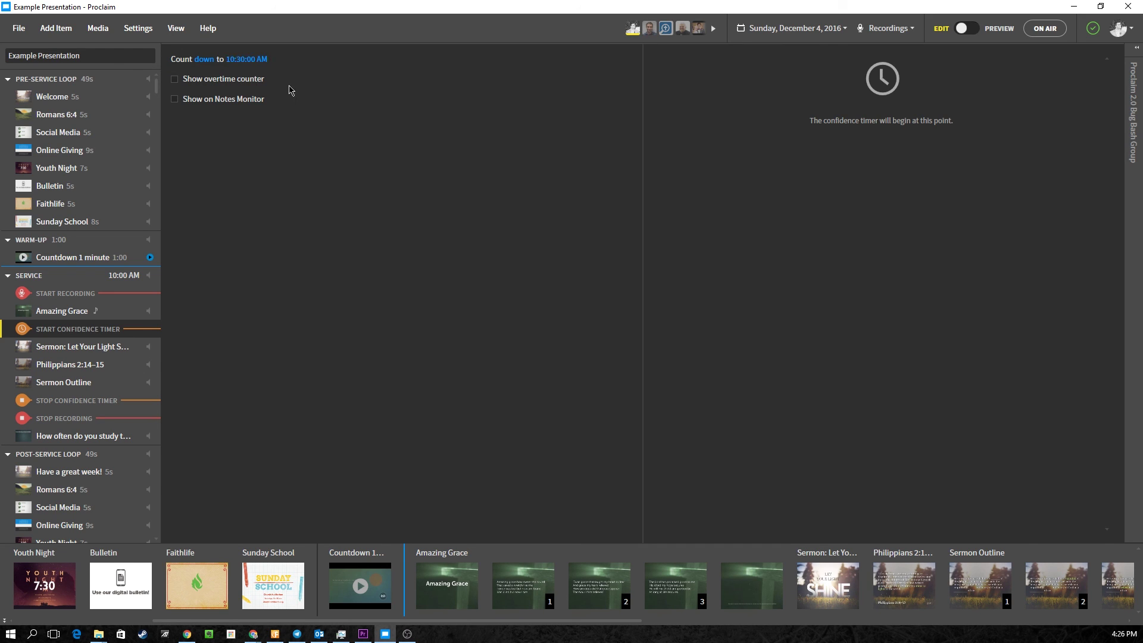